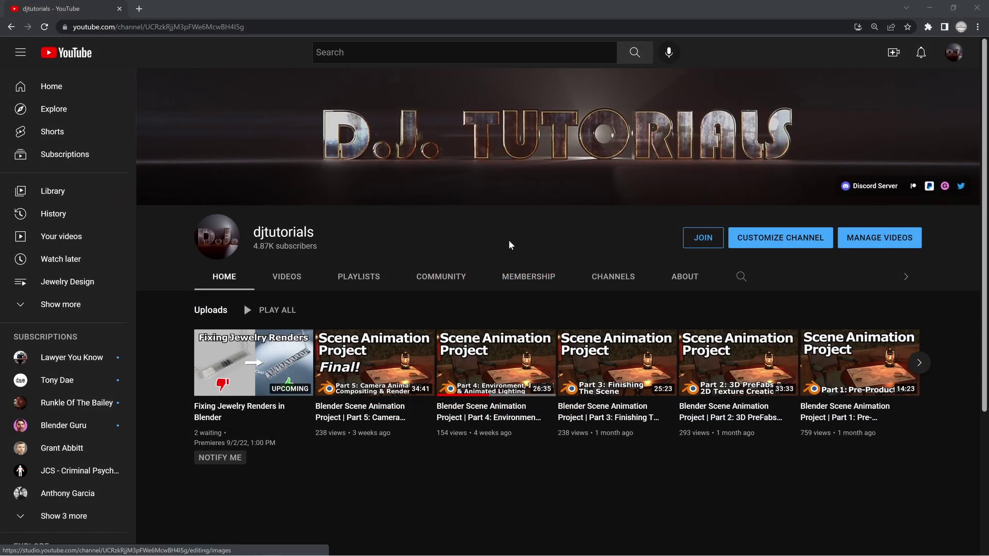
Step: Open the channel's community posts and highlight the first post about the render farm
{"action": "left_click", "coordinate": [430, 281]}
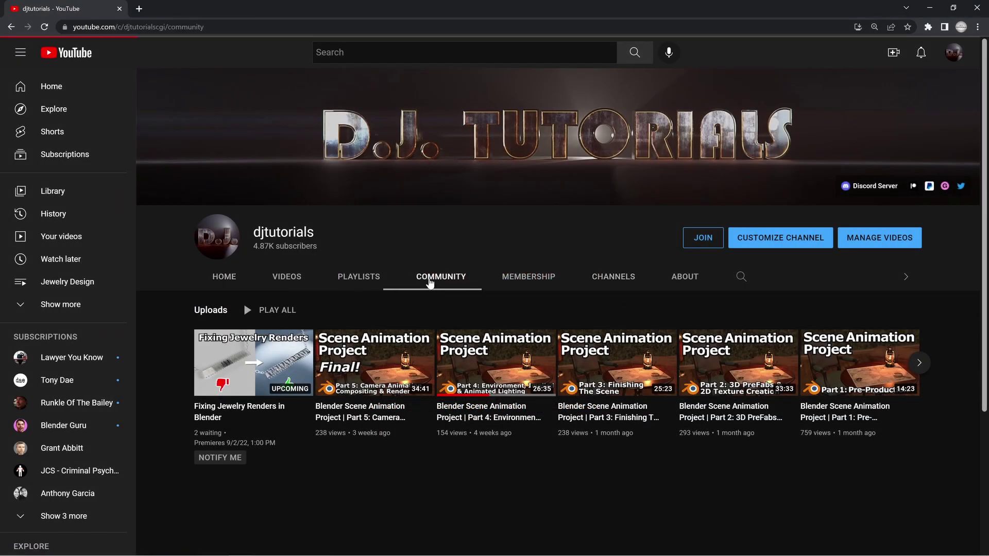
{"action": "scroll", "coordinate": [447, 389], "scroll_direction": "down", "scroll_amount": 4}
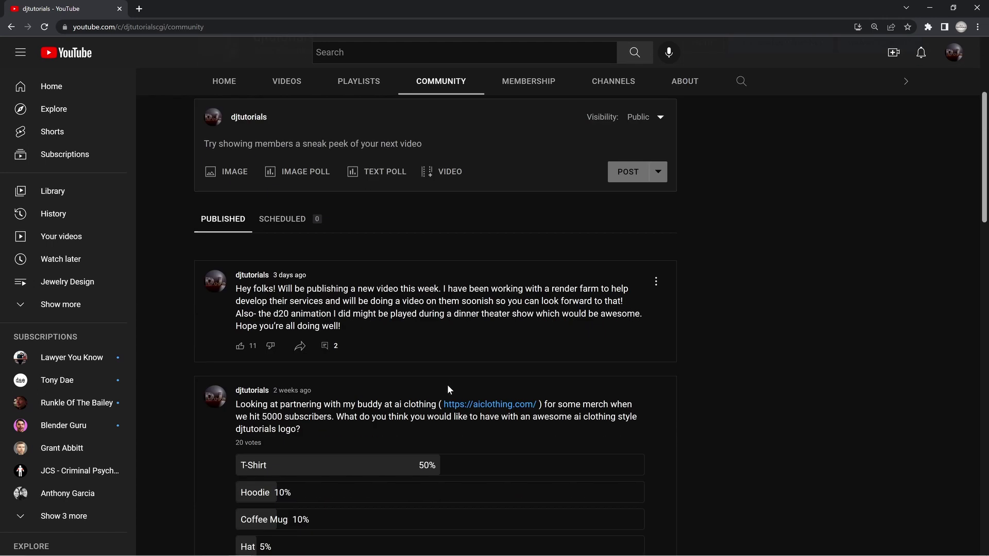
{"action": "left_click_drag", "start_coordinate": [236, 288], "coordinate": [561, 328]}
{"action": "left_click", "coordinate": [494, 338]}
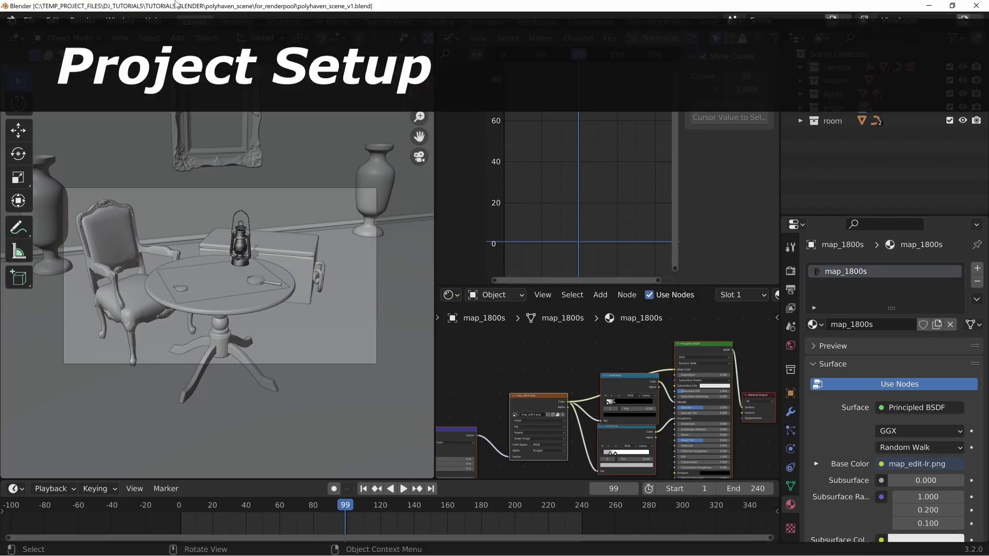
Step: Widen the 3D viewport and switch the render engine to Cycles
{"action": "left_click_drag", "start_coordinate": [436, 248], "coordinate": [604, 249]}
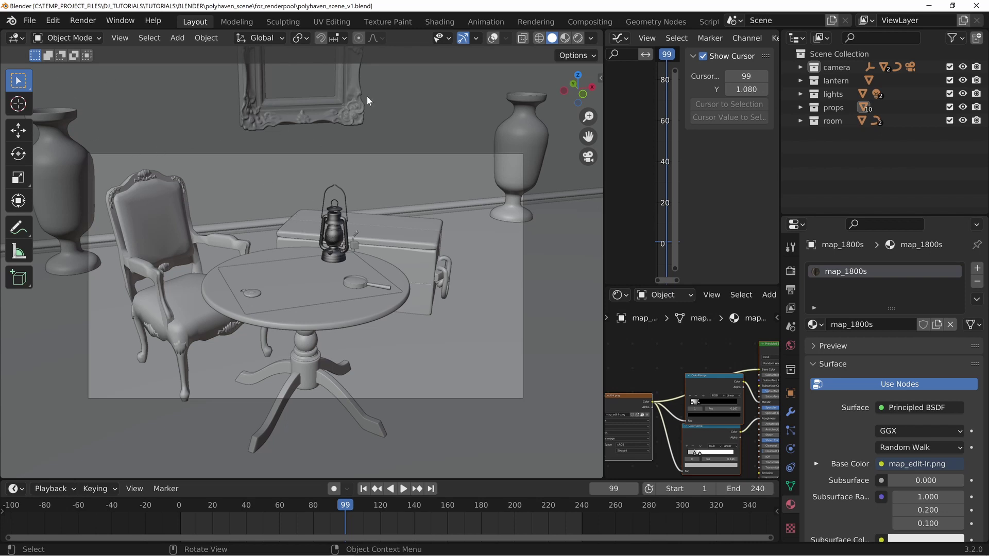
{"action": "left_click", "coordinate": [790, 272]}
{"action": "left_click", "coordinate": [918, 268]}
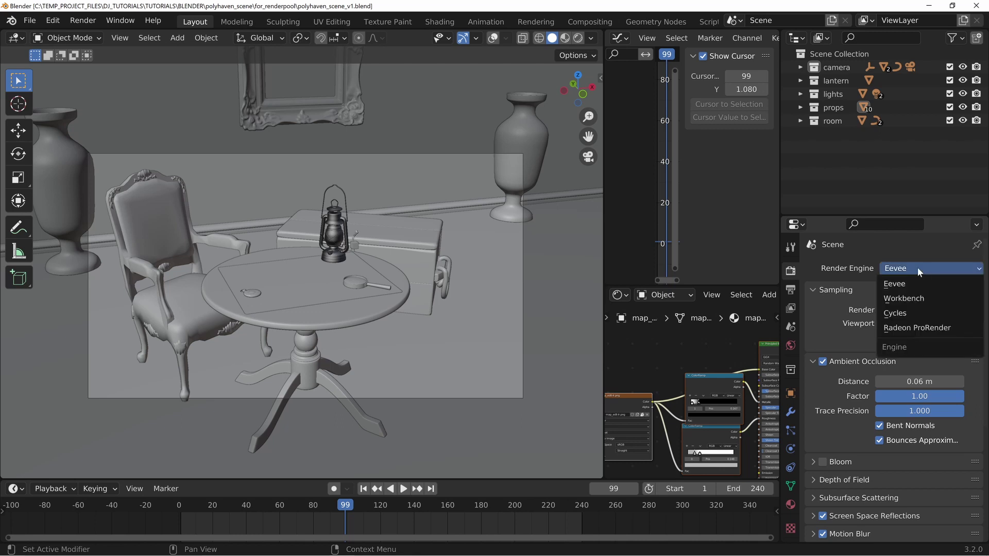
{"action": "left_click", "coordinate": [923, 313]}
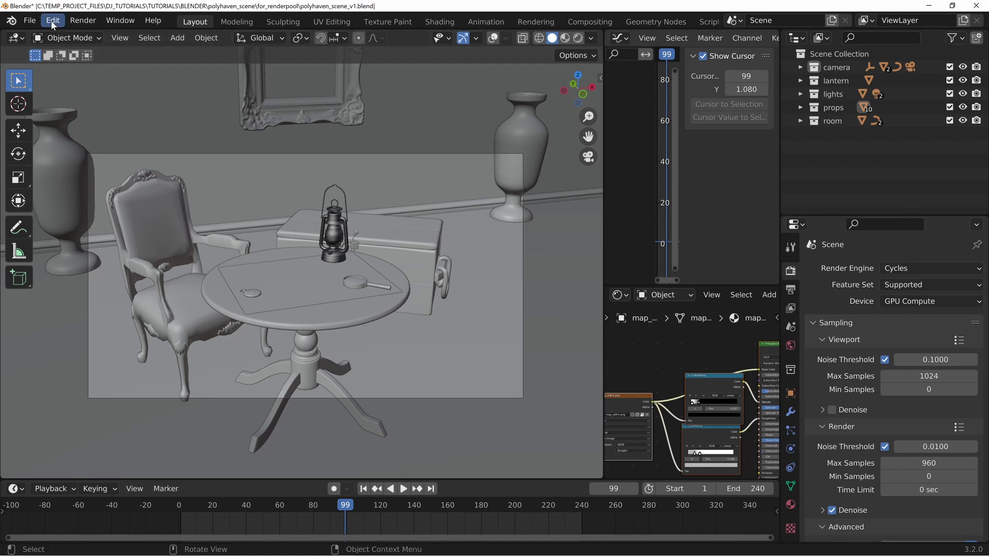
Step: Save polyhaven_scene_v1.blend and pack its external resources into the file
{"action": "key", "text": "ctrl+s"}
{"action": "left_click", "coordinate": [30, 21]}
{"action": "mouse_move", "coordinate": [87, 246]}
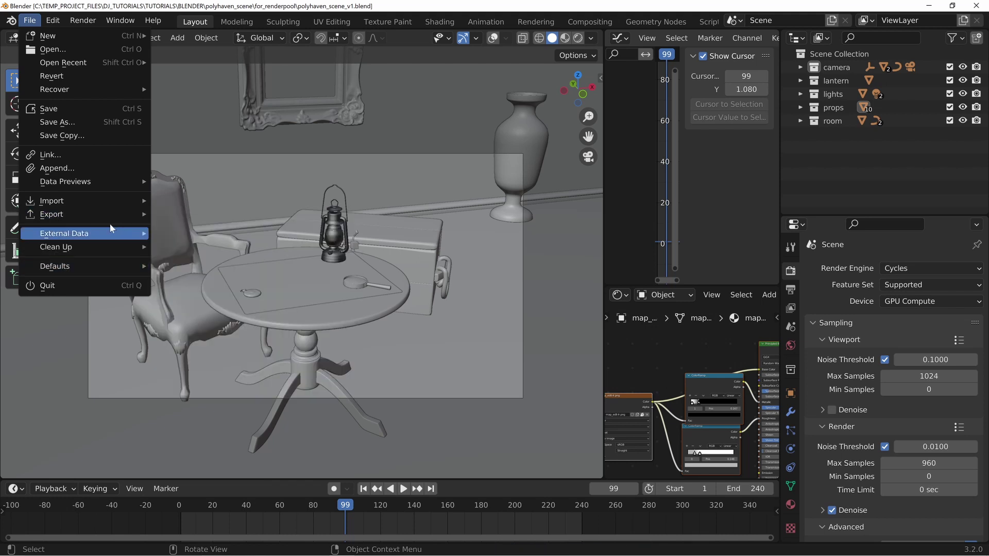
{"action": "mouse_move", "coordinate": [110, 234]}
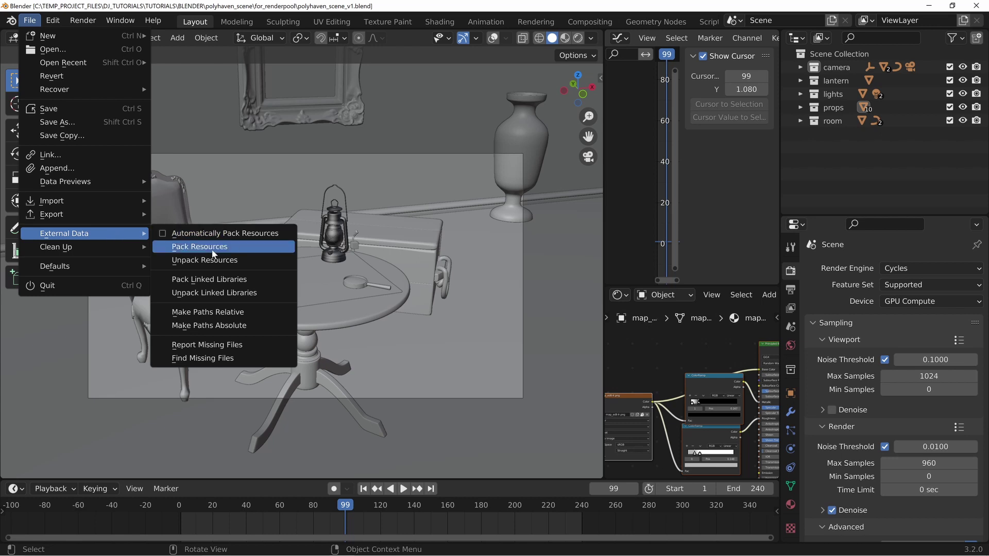
{"action": "left_click", "coordinate": [196, 248]}
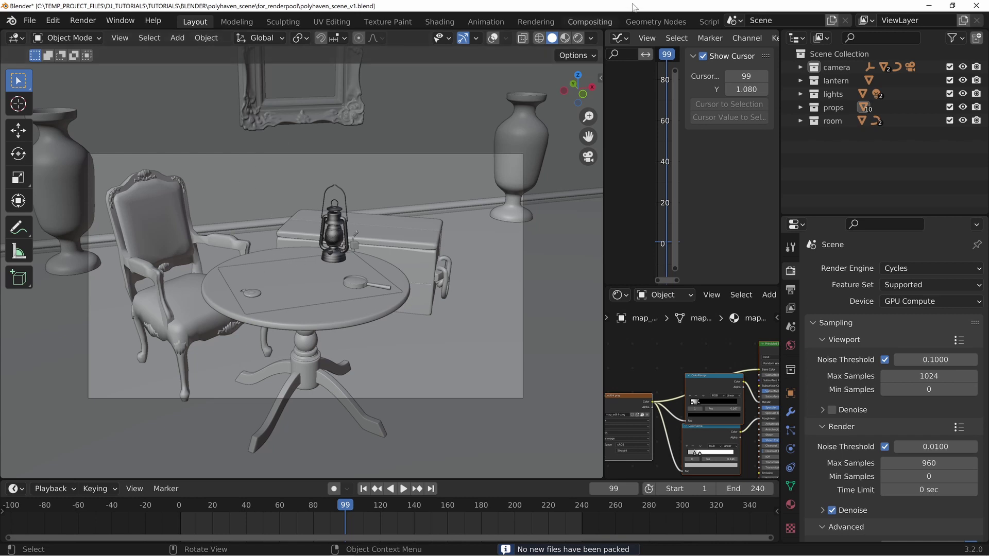
Step: Open the for_renderpool zip to see fluid_mesh and apple_splash_cycles_art_print
{"action": "key", "text": "alt+Tab"}
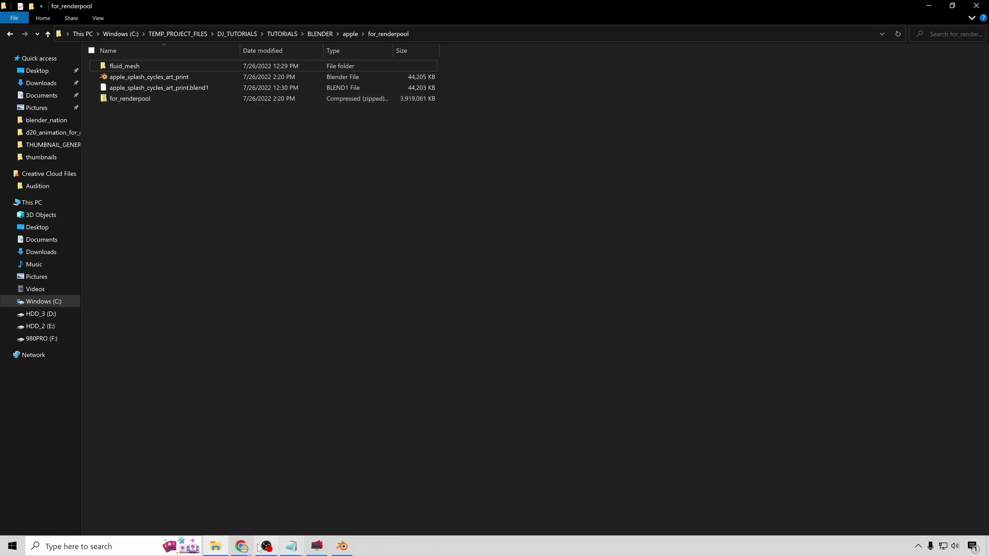
{"action": "left_click", "coordinate": [243, 547]}
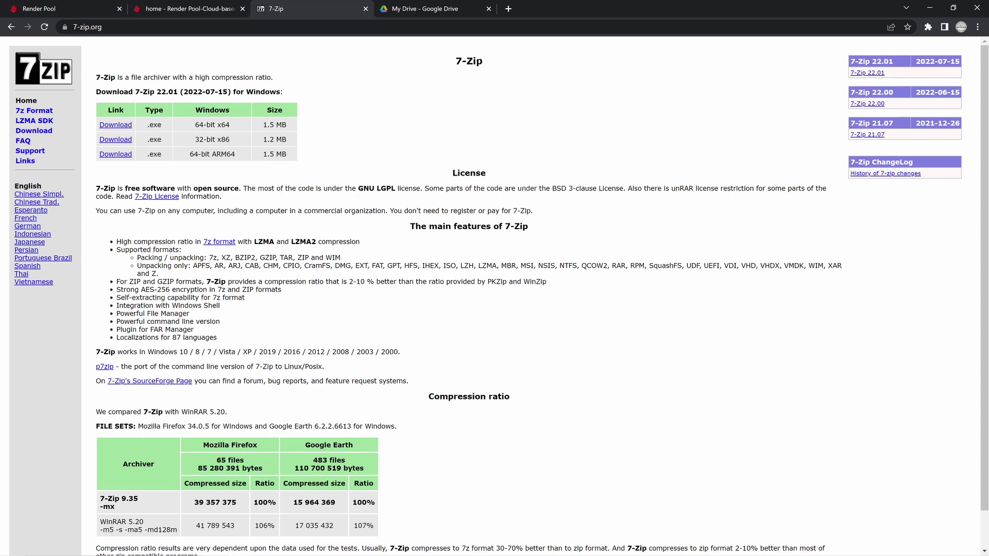
{"action": "left_click", "coordinate": [218, 550]}
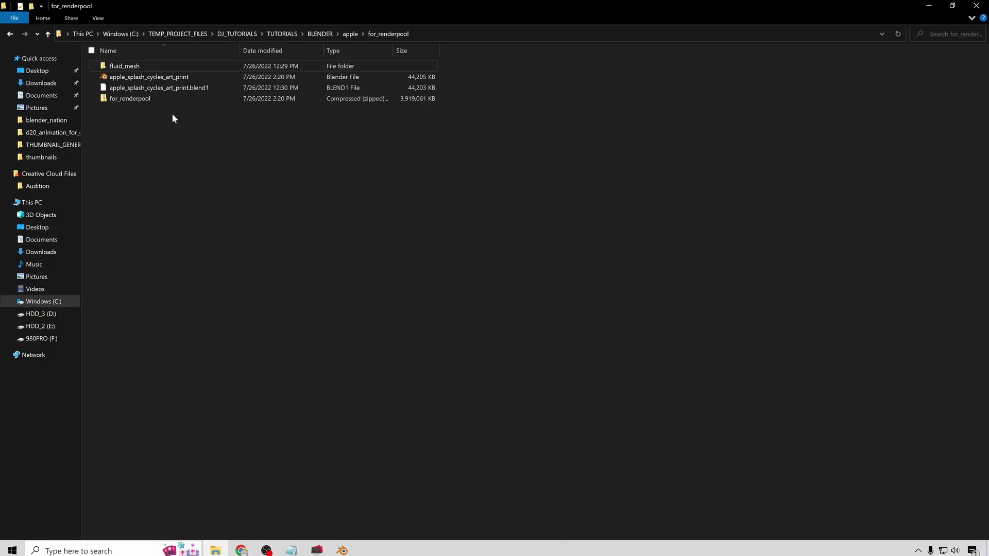
{"action": "double_click", "coordinate": [154, 97]}
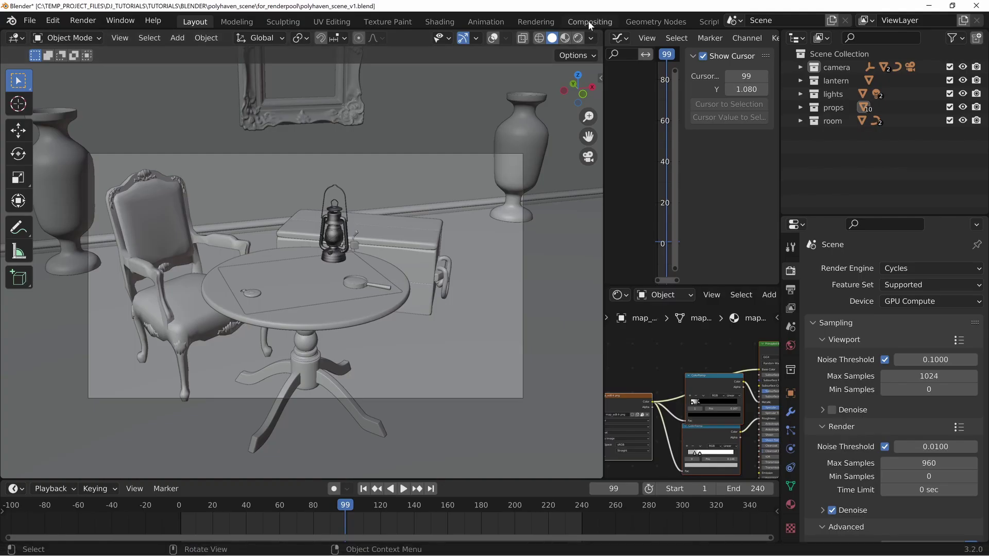
Step: In the Compositing workspace, add a Hue Correct node from the Color menu
{"action": "left_click", "coordinate": [589, 21]}
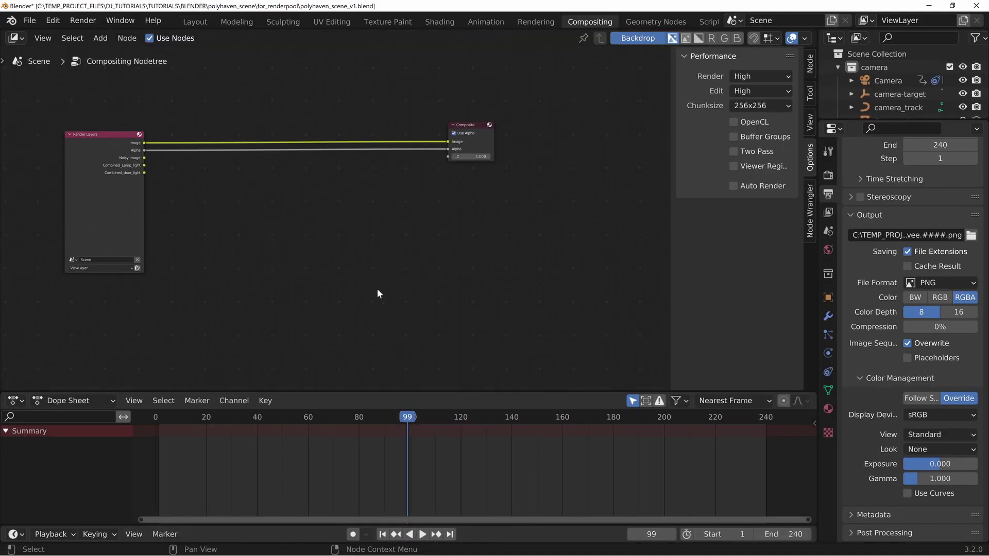
{"action": "key", "text": "Home"}
{"action": "key", "text": "shift+a"}
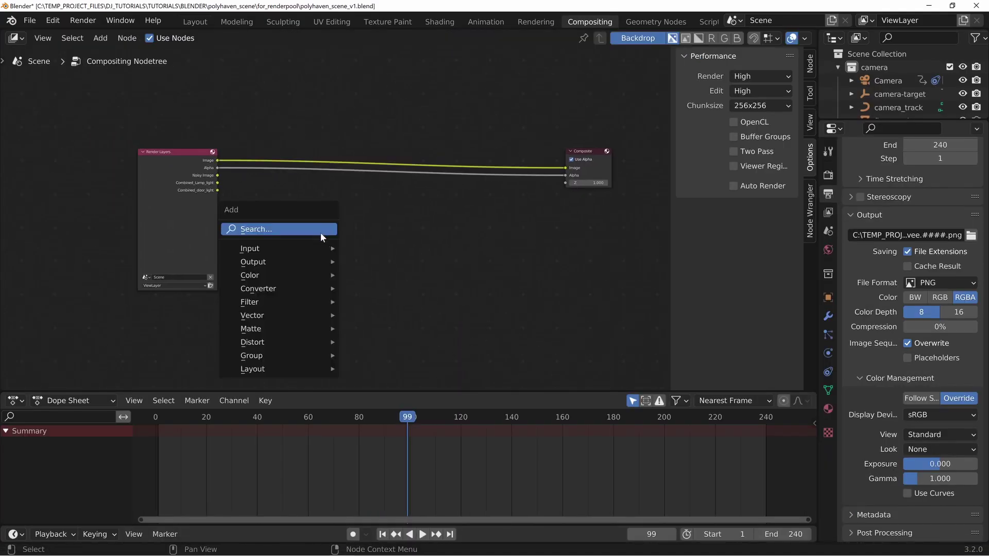
{"action": "mouse_move", "coordinate": [281, 280]}
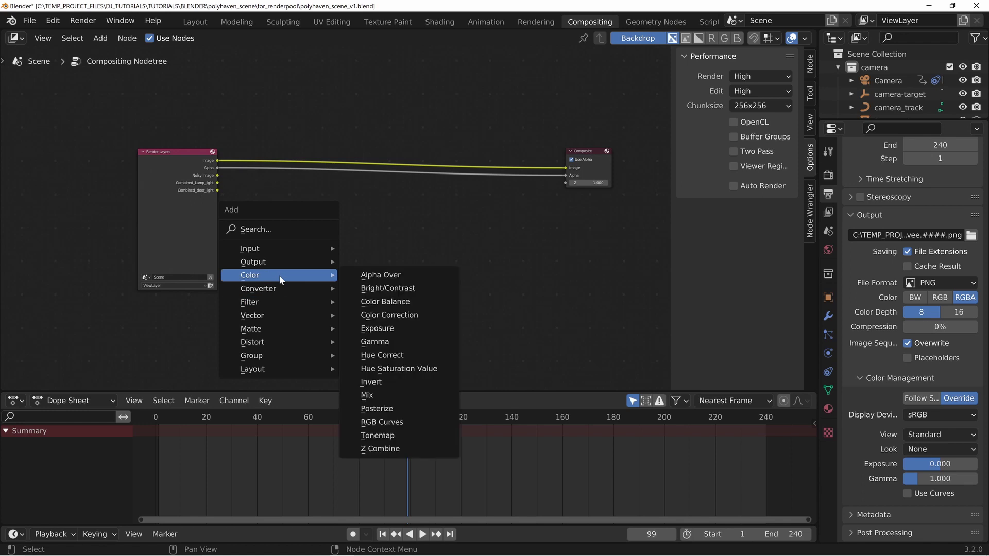
{"action": "left_click", "coordinate": [408, 355]}
{"action": "left_click", "coordinate": [306, 201]}
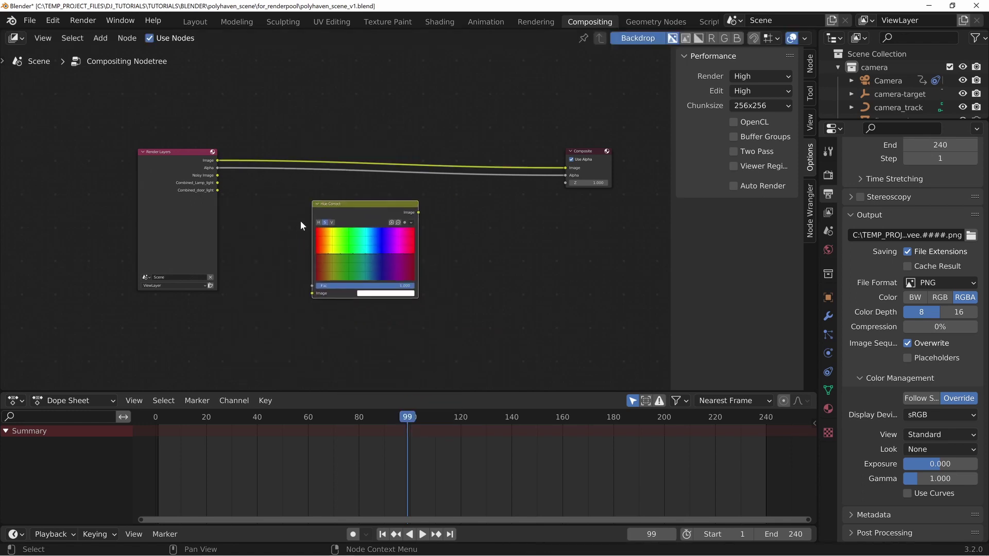
Step: Reposition the Hue Correct node beneath the Render Layers to Composite link
{"action": "left_click_drag", "start_coordinate": [416, 212], "coordinate": [670, 386]}
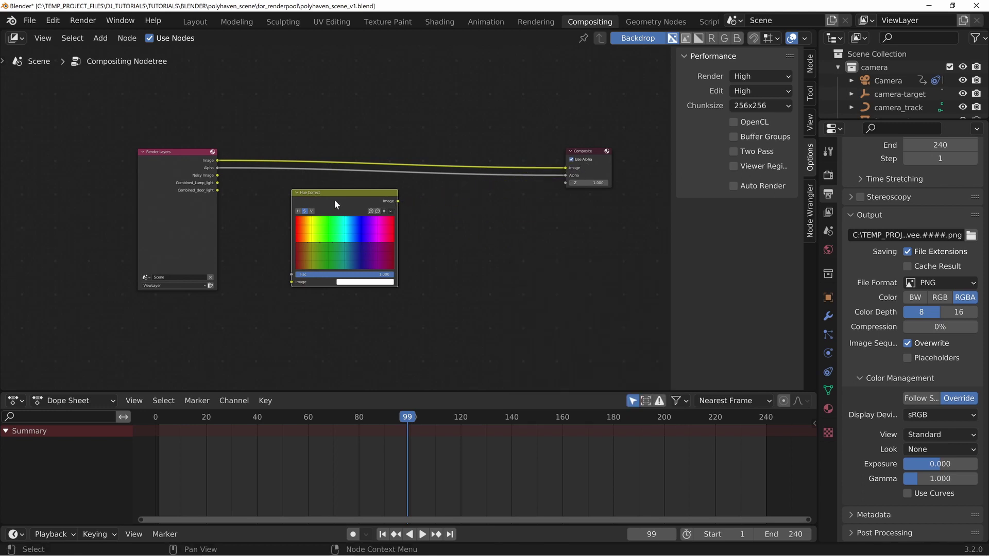
{"action": "left_click_drag", "start_coordinate": [348, 208], "coordinate": [366, 229]}
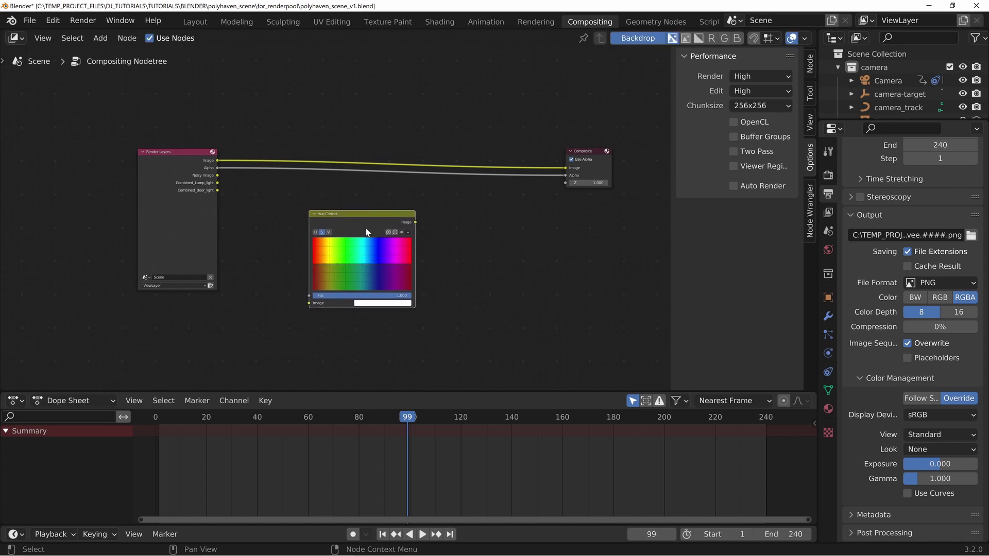
{"action": "left_click_drag", "start_coordinate": [215, 163], "coordinate": [517, 113]}
{"action": "key", "text": "Return"}
{"action": "mouse_move", "coordinate": [359, 227]}
{"action": "left_mouse_down"}
{"action": "mouse_move", "coordinate": [421, 228]}
{"action": "mouse_move", "coordinate": [349, 220]}
{"action": "mouse_move", "coordinate": [356, 225]}
{"action": "left_mouse_up"}
{"action": "key", "text": "Escape"}
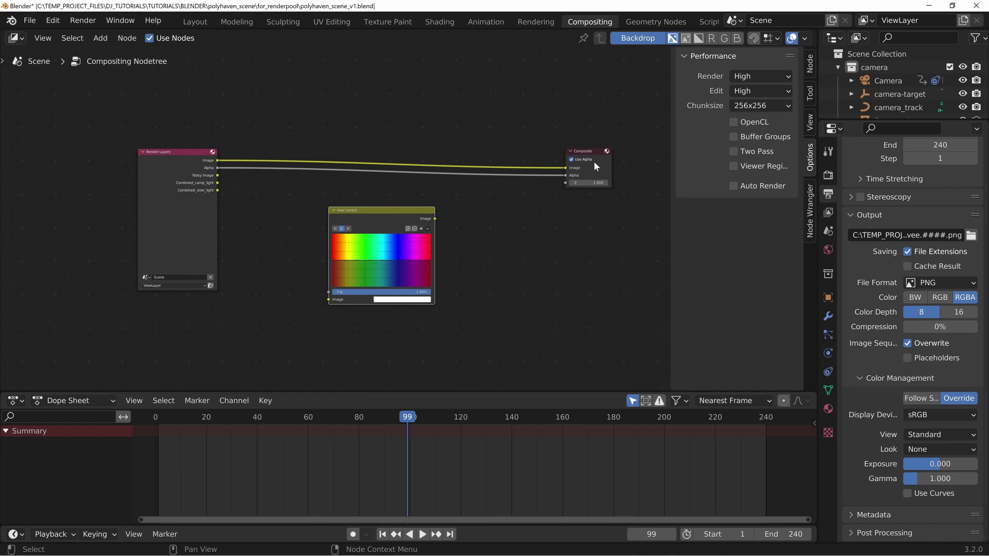
Step: Scroll to the top of the Render Pool home page and highlight the '20× faster' headline
{"action": "left_click_drag", "start_coordinate": [367, 219], "coordinate": [368, 219]}
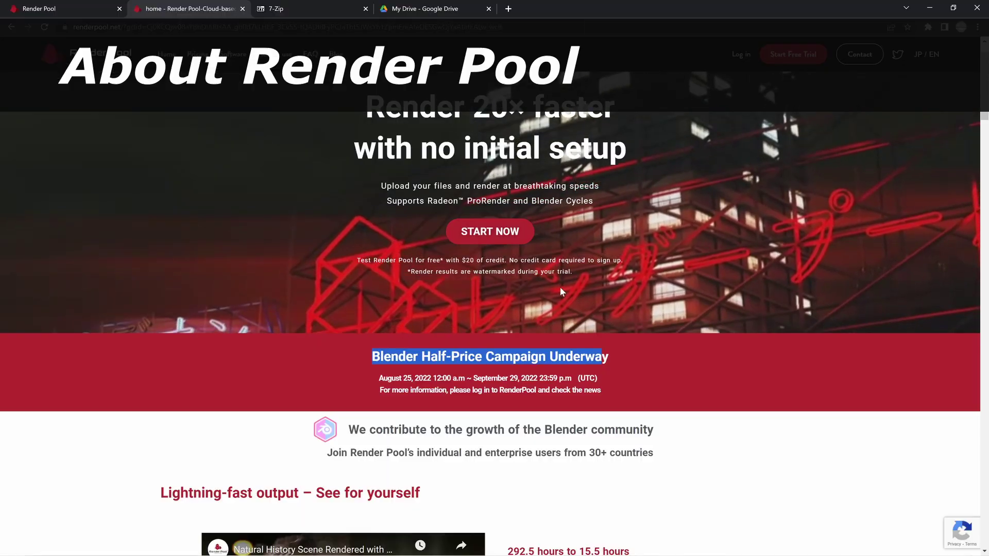
{"action": "scroll", "coordinate": [279, 326], "scroll_direction": "up", "scroll_amount": 1}
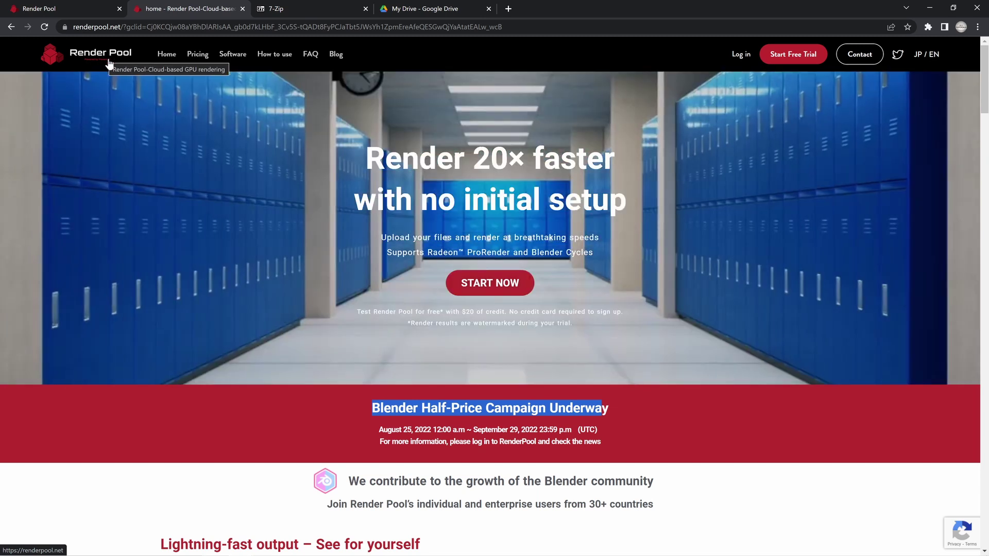
{"action": "left_click_drag", "start_coordinate": [385, 158], "coordinate": [603, 158]}
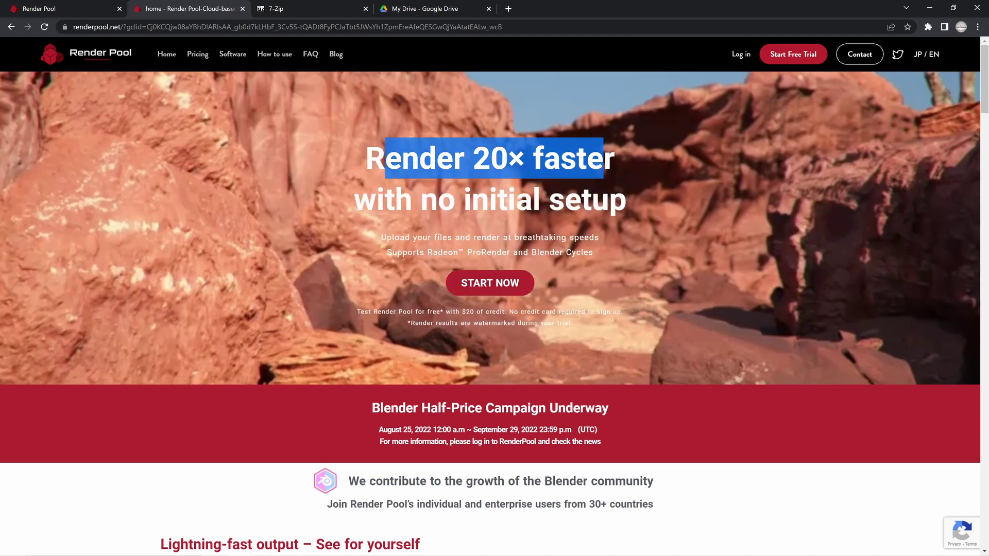
Step: Enter the Render Pool account dashboard to reach the File Upload page
{"action": "left_click", "coordinate": [783, 60]}
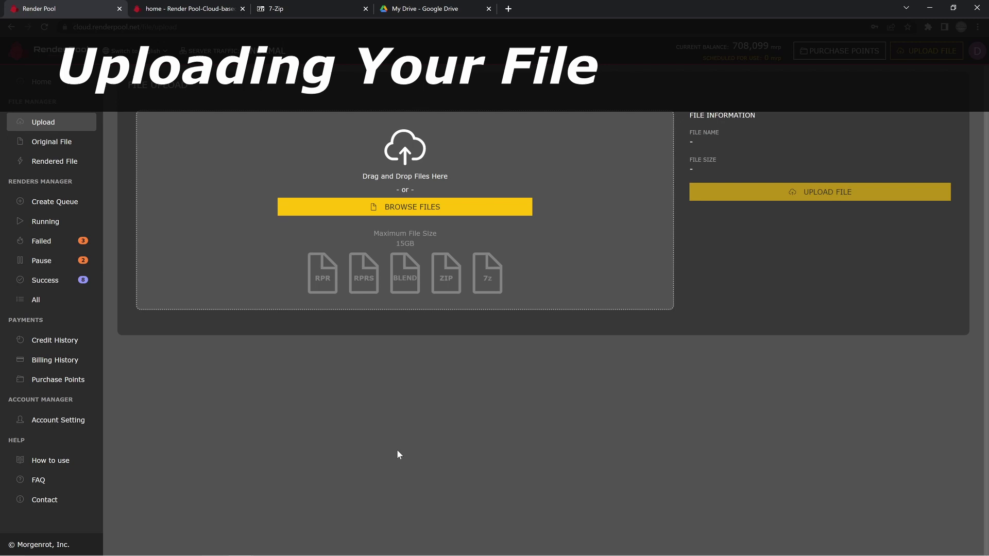
Step: Pick polyhaven_scene_v1.blend from the for_renderpool folder and upload it to Render Pool
{"action": "left_click", "coordinate": [418, 206]}
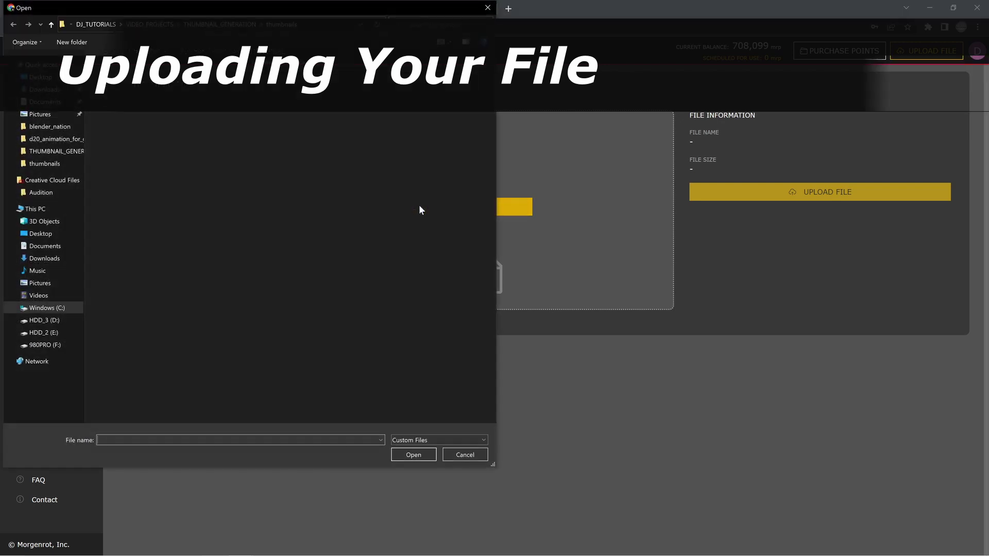
{"action": "left_click", "coordinate": [247, 33]}
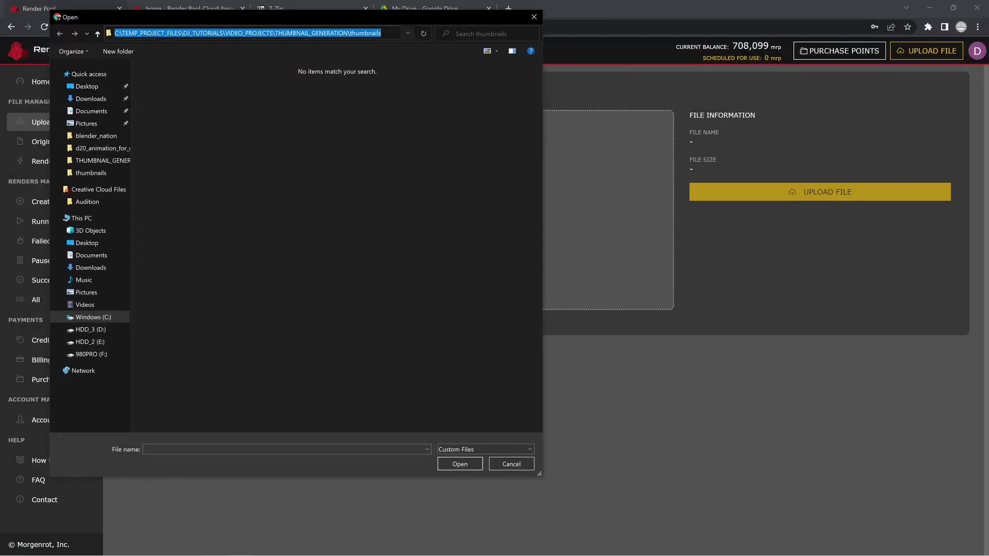
{"action": "type", "text": "C:\\TEMP_PROJECT_FILES\\DJ_TUTORIALS\\TUTORIALS\\BLENDER\\polyhaven_scene\\for_renderpool"}
{"action": "key", "text": "Return"}
{"action": "left_click", "coordinate": [188, 81]}
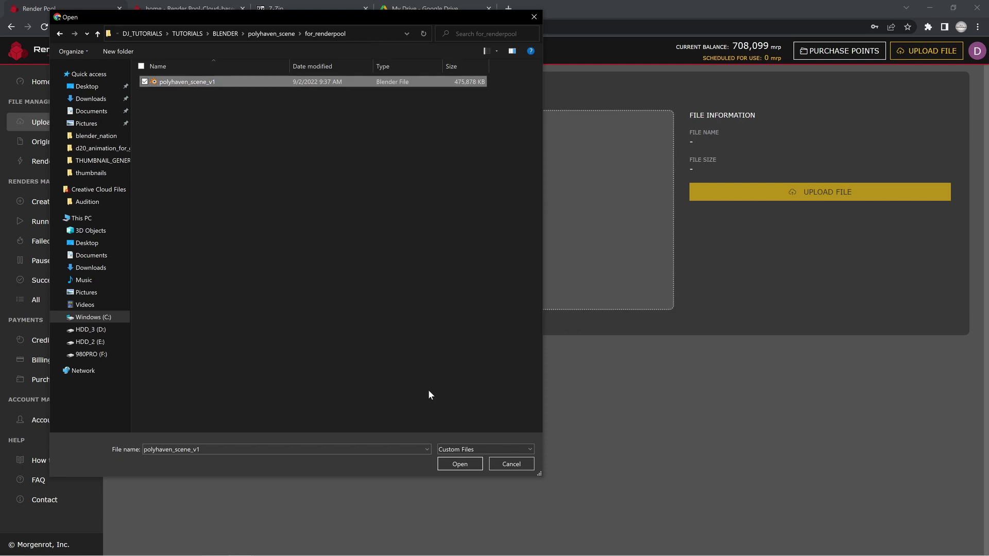
{"action": "left_click", "coordinate": [461, 465]}
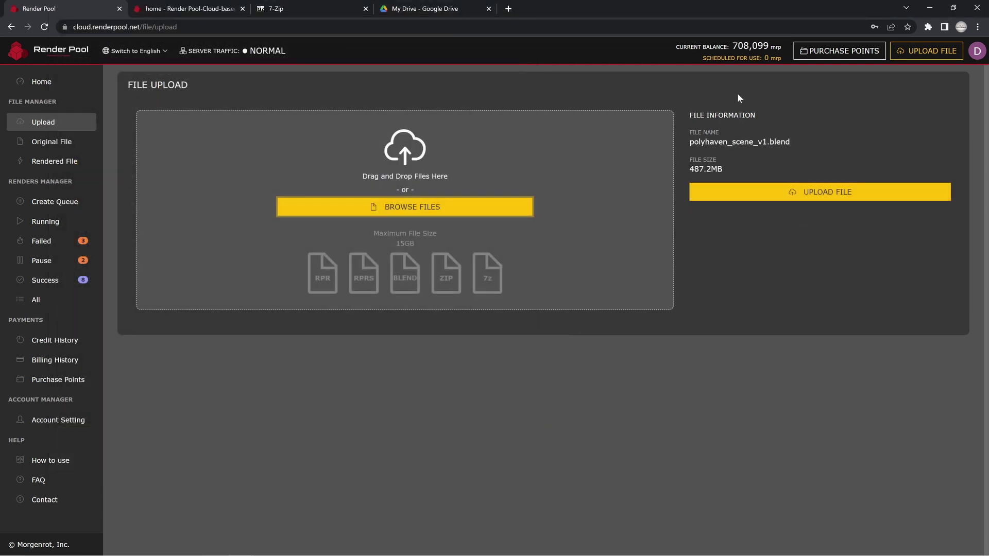
{"action": "left_click", "coordinate": [835, 192]}
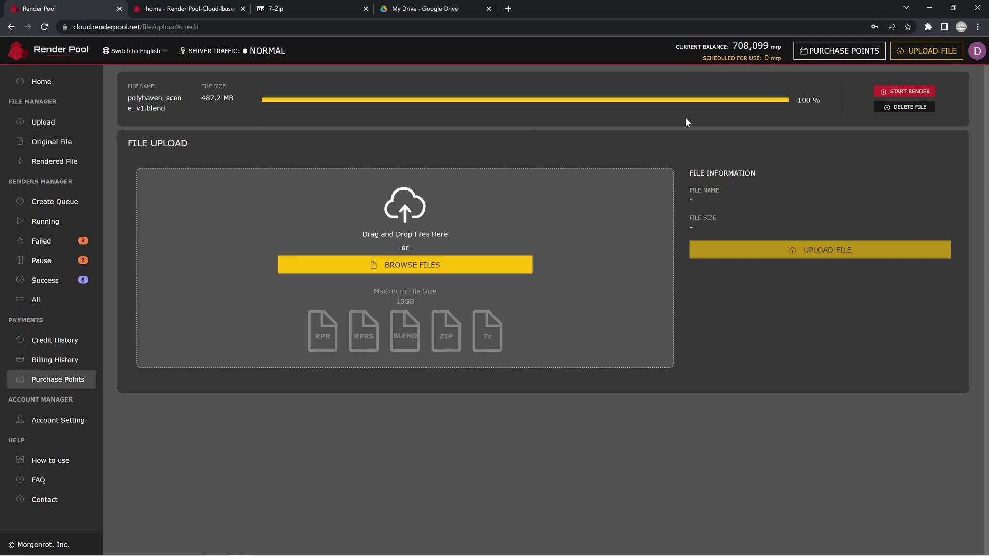
{"action": "left_click", "coordinate": [825, 53]}
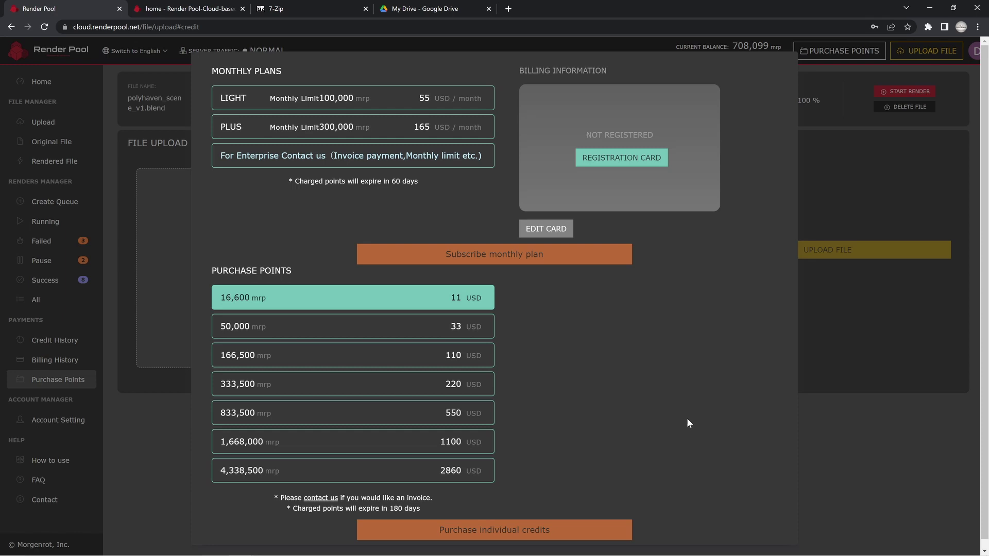
{"action": "left_click", "coordinate": [820, 292]}
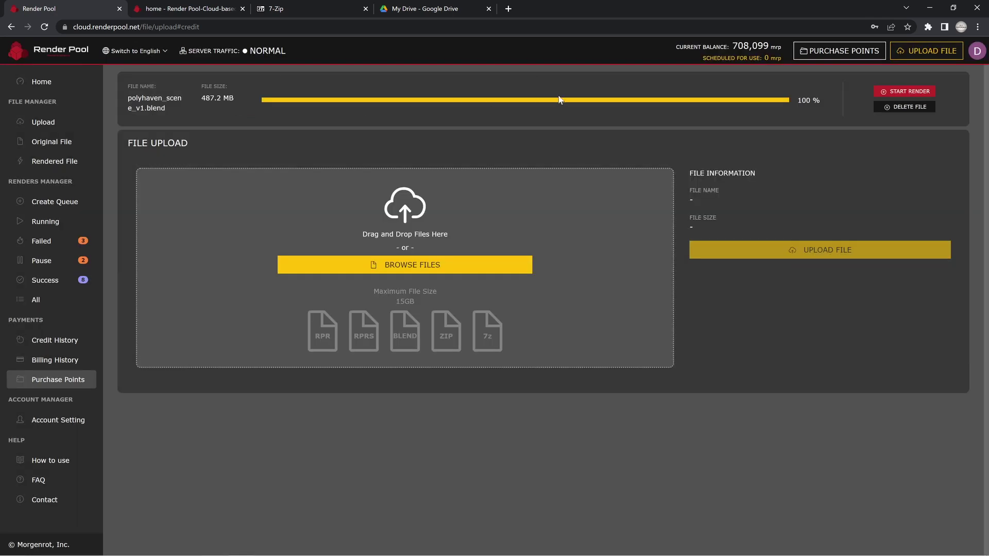
Step: Start a render setup and choose the Blender3.2 Cycles [CPU] renderer
{"action": "left_click", "coordinate": [896, 92]}
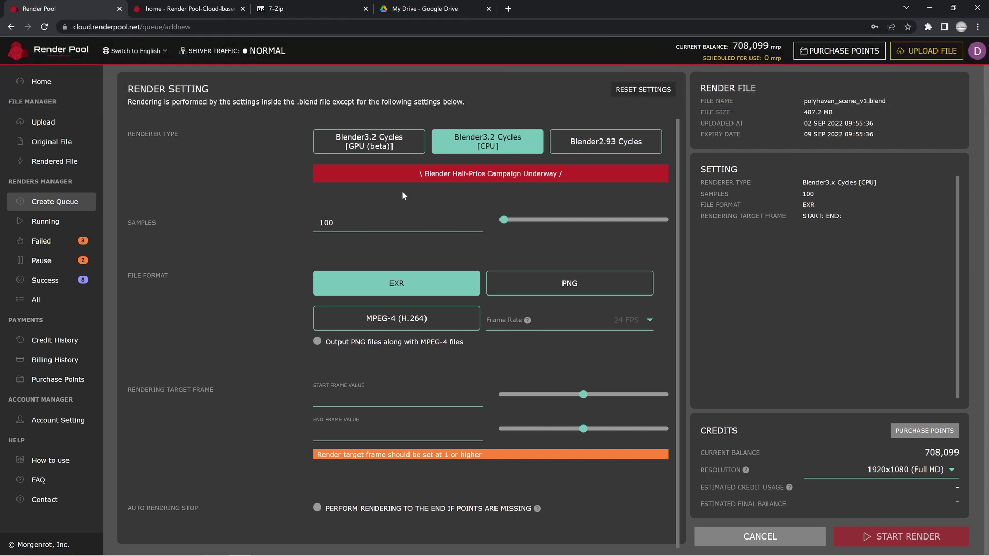
{"action": "left_click", "coordinate": [368, 148]}
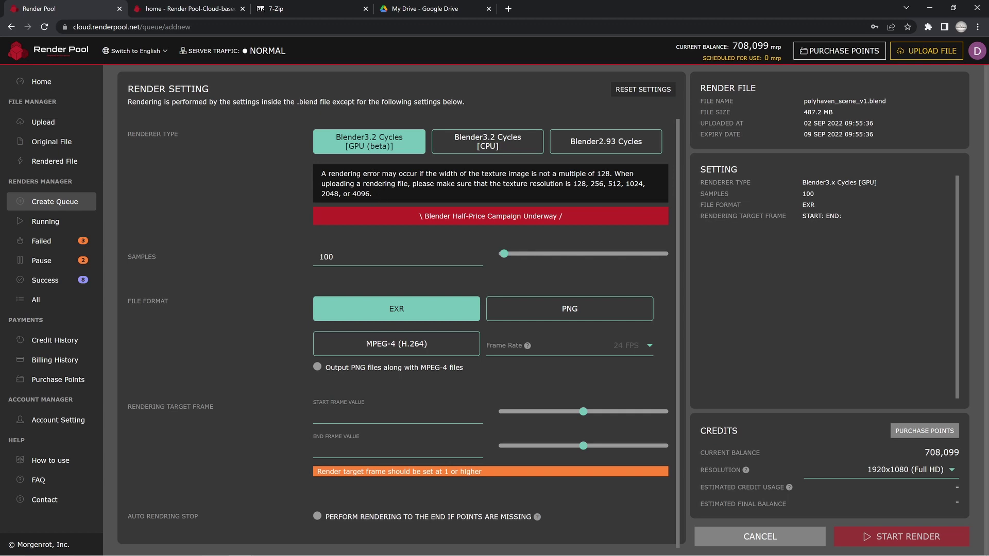
{"action": "left_click", "coordinate": [613, 143]}
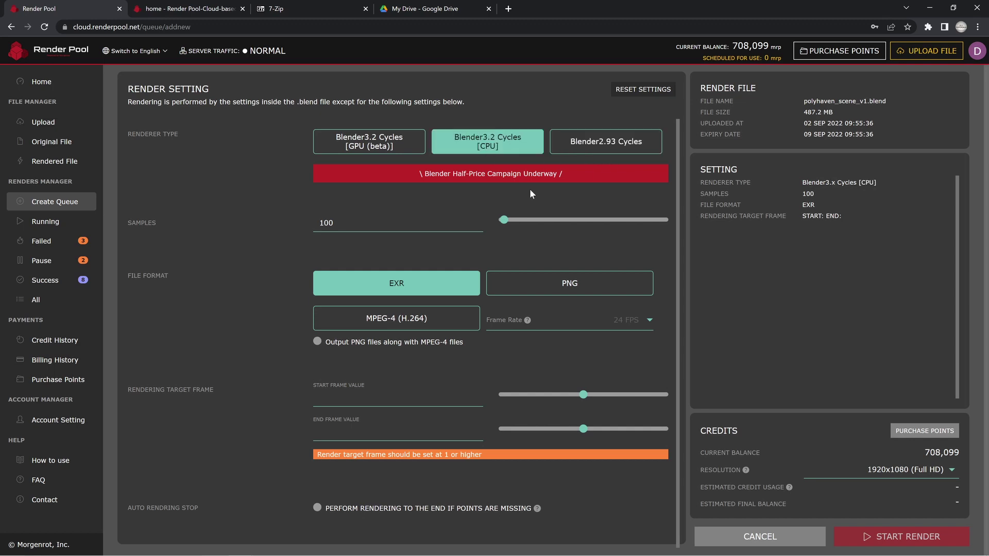
{"action": "left_click", "coordinate": [494, 148]}
Step: Change the render samples from 100 to 200
{"action": "left_click", "coordinate": [413, 227]}
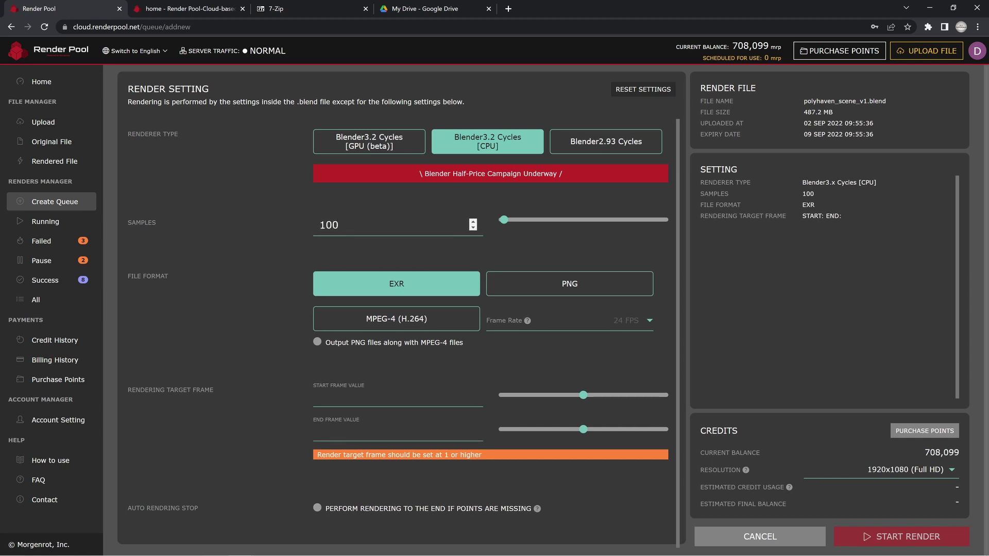
{"action": "left_click_drag", "start_coordinate": [350, 226], "coordinate": [250, 232]}
{"action": "type", "text": "200"}
{"action": "left_click", "coordinate": [407, 245]}
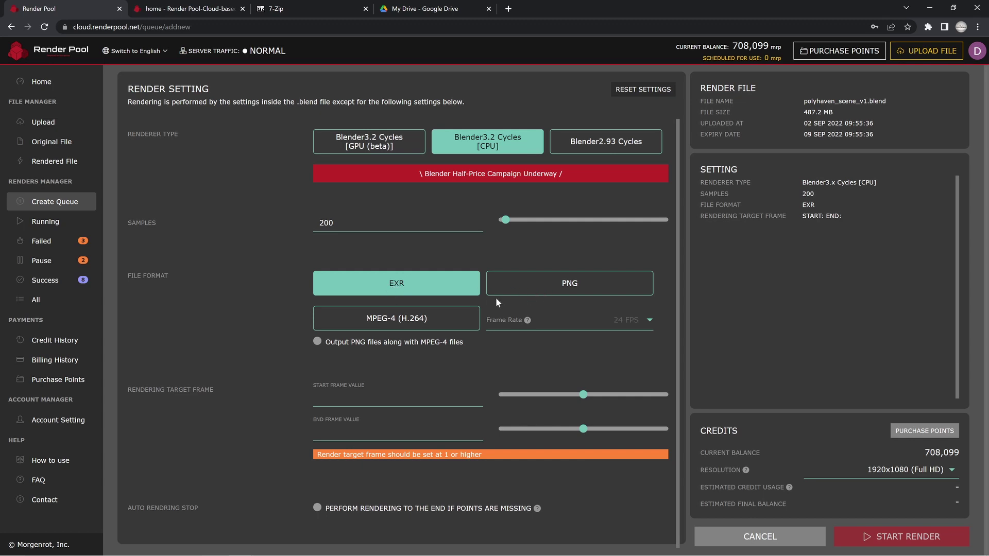
Step: Set the output file format to PNG
{"action": "left_click", "coordinate": [363, 330]}
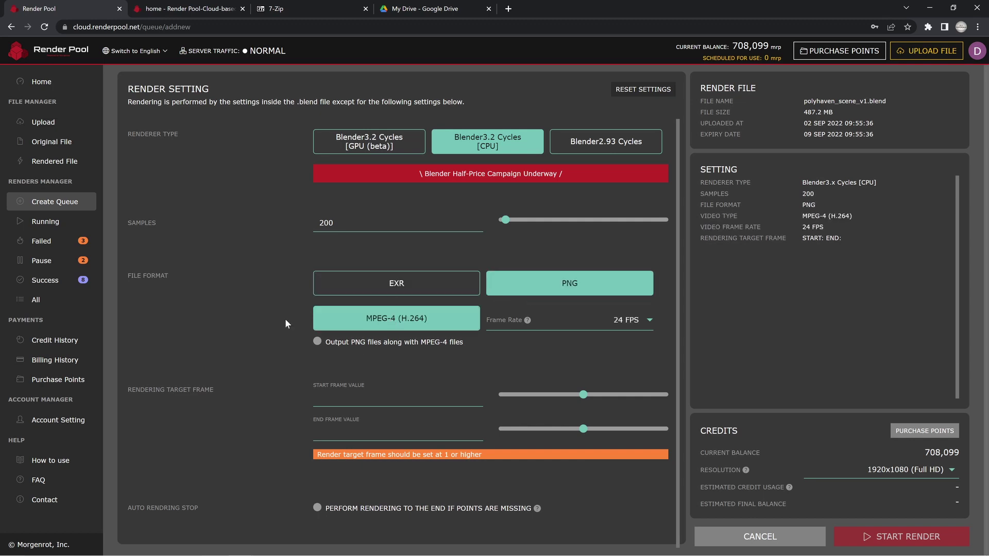
{"action": "left_click", "coordinate": [435, 289]}
{"action": "left_click", "coordinate": [541, 289]}
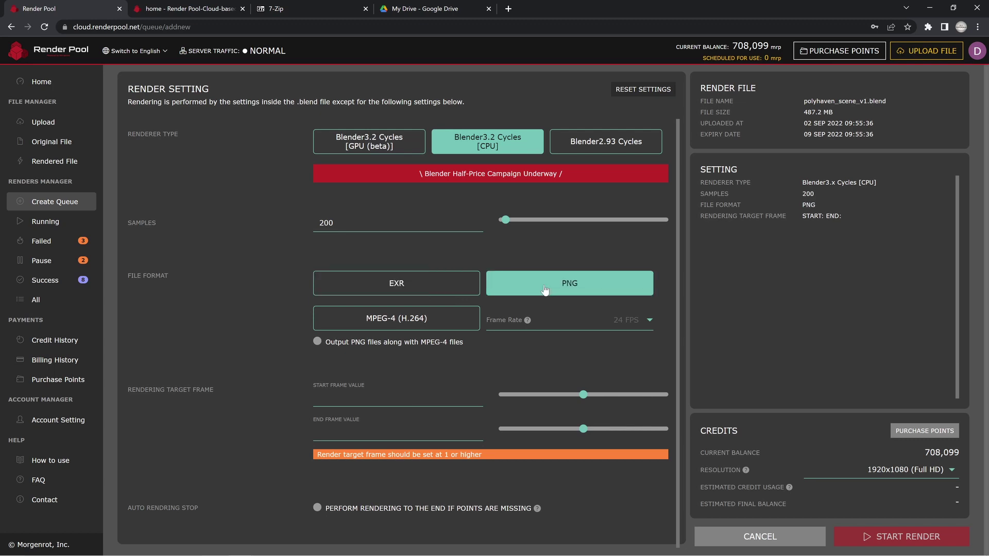
{"action": "left_click", "coordinate": [384, 292]}
{"action": "left_click", "coordinate": [568, 284]}
Step: Set the frame range to start at frame 1 and end at frame 20
{"action": "left_click", "coordinate": [349, 407]}
{"action": "type", "text": "1"}
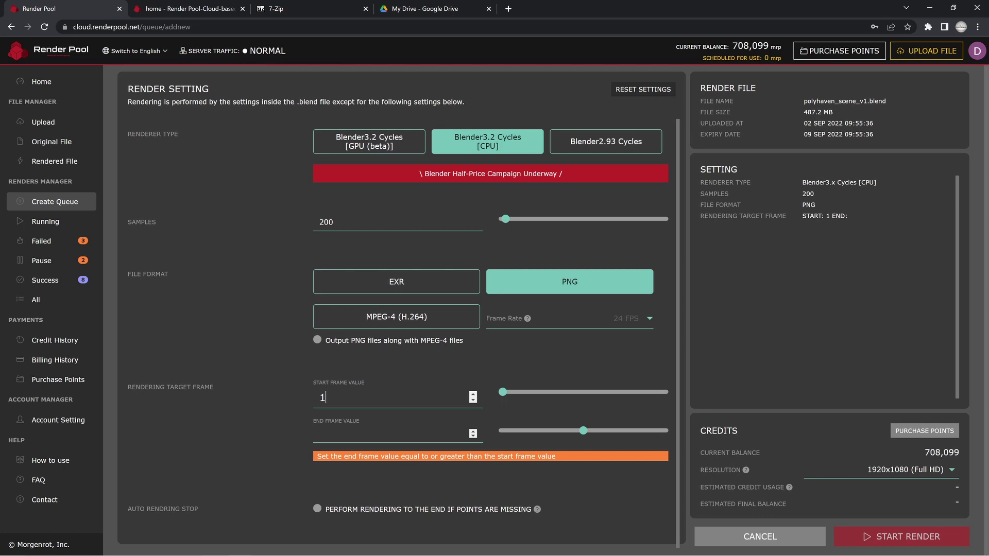
{"action": "key", "text": "Tab"}
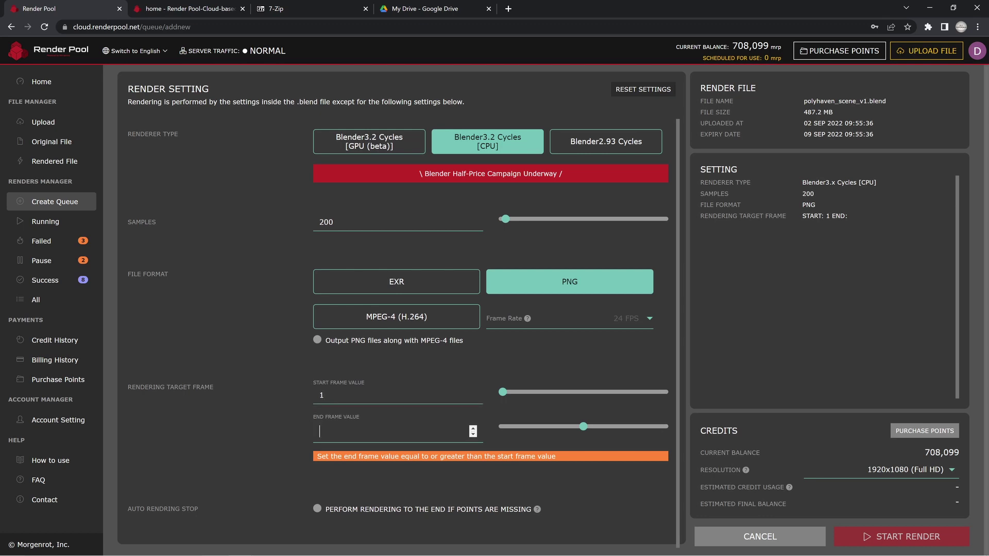
{"action": "type", "text": "20"}
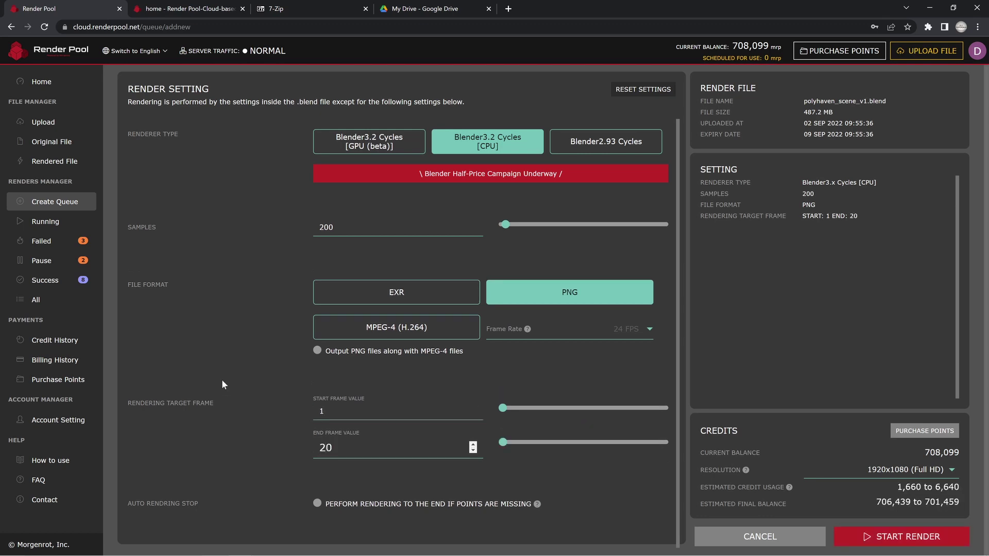
{"action": "left_click", "coordinate": [221, 379]}
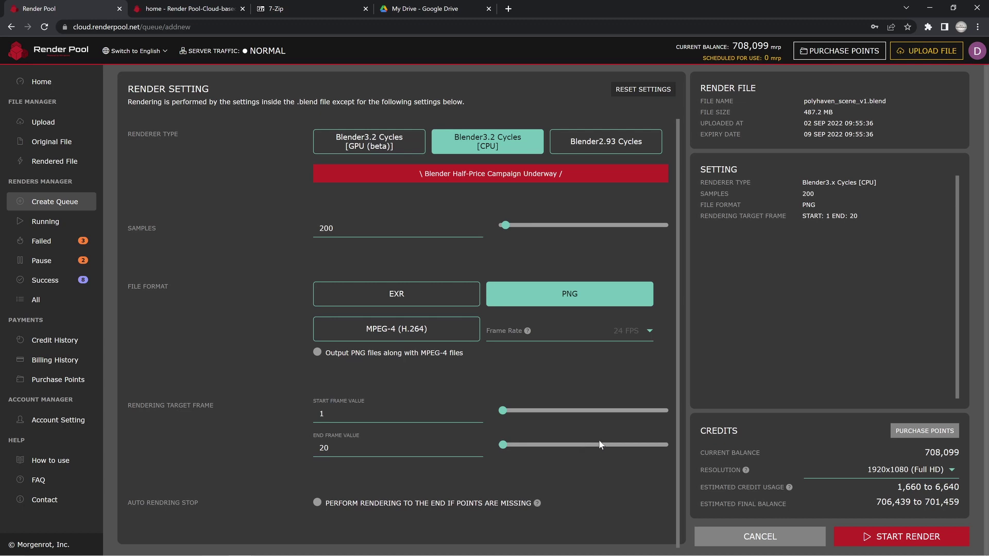
Step: Choose 3840x2160 (4K UHDTV) resolution and start rendering polyhaven_scene_v1.blend
{"action": "left_click", "coordinate": [925, 433]}
{"action": "mouse_move", "coordinate": [906, 469]}
{"action": "left_click", "coordinate": [951, 469]}
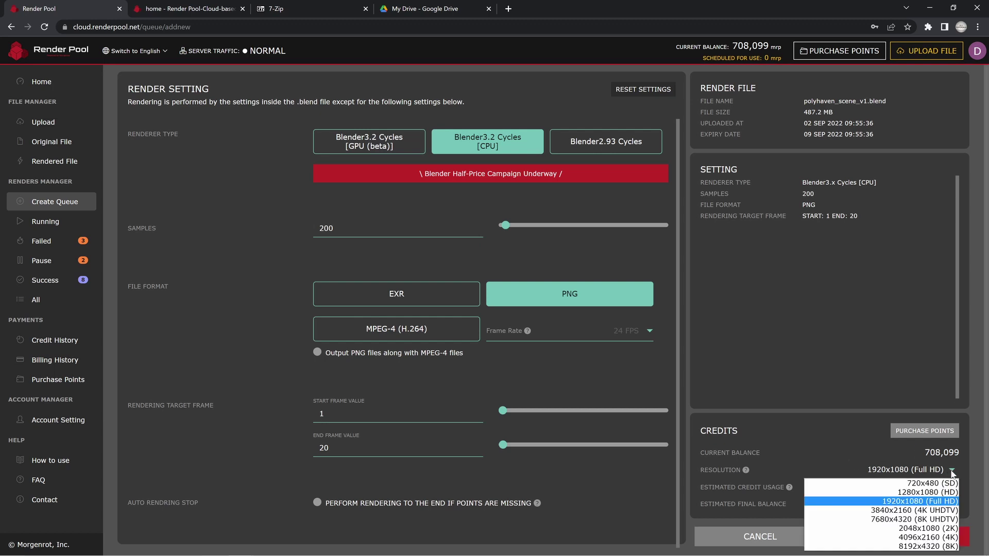
{"action": "left_click", "coordinate": [901, 512]}
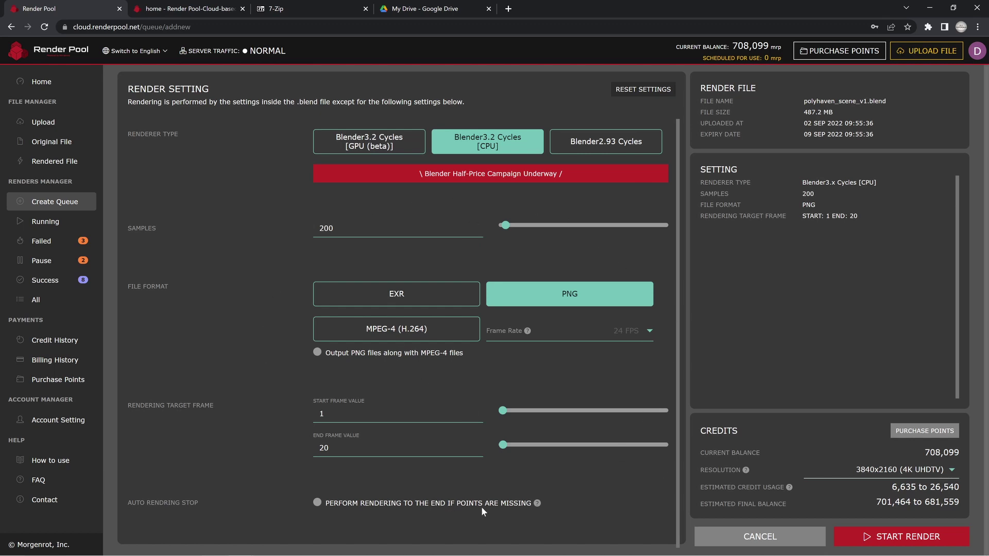
{"action": "left_click", "coordinate": [894, 541]}
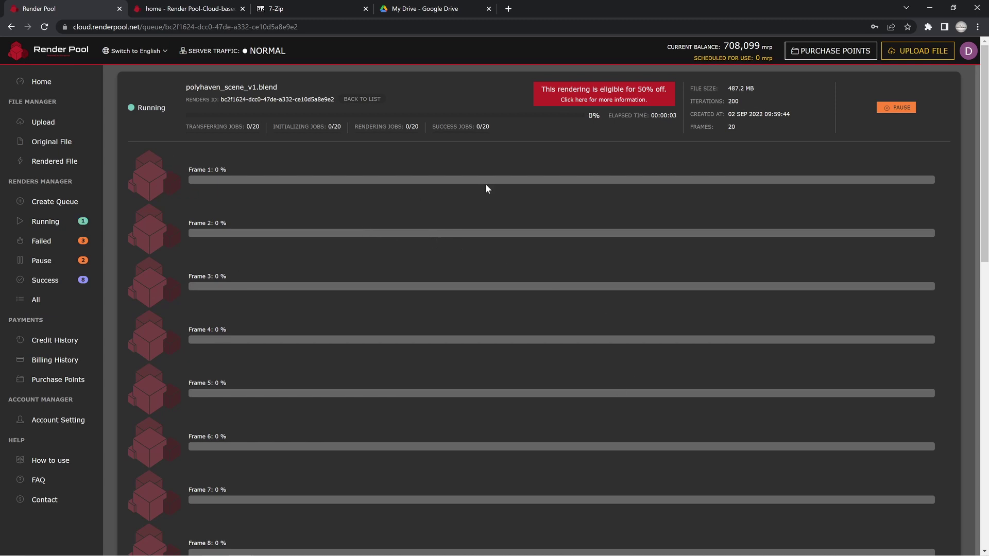
Step: Check all 20 frames reach 100% and highlight the 4019 MRP credits used
{"action": "scroll", "coordinate": [486, 189], "scroll_direction": "down", "scroll_amount": 13}
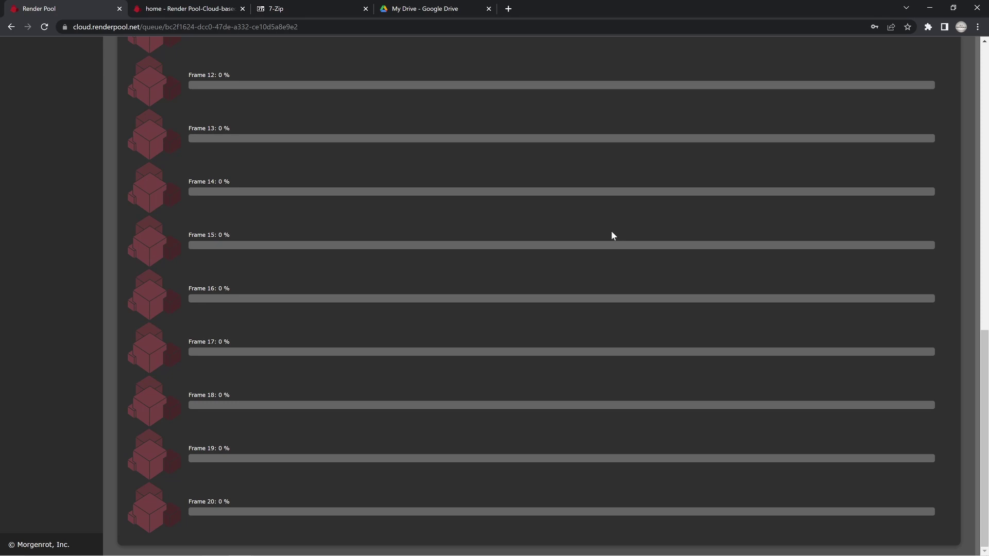
{"action": "scroll", "coordinate": [612, 235], "scroll_direction": "up", "scroll_amount": 13}
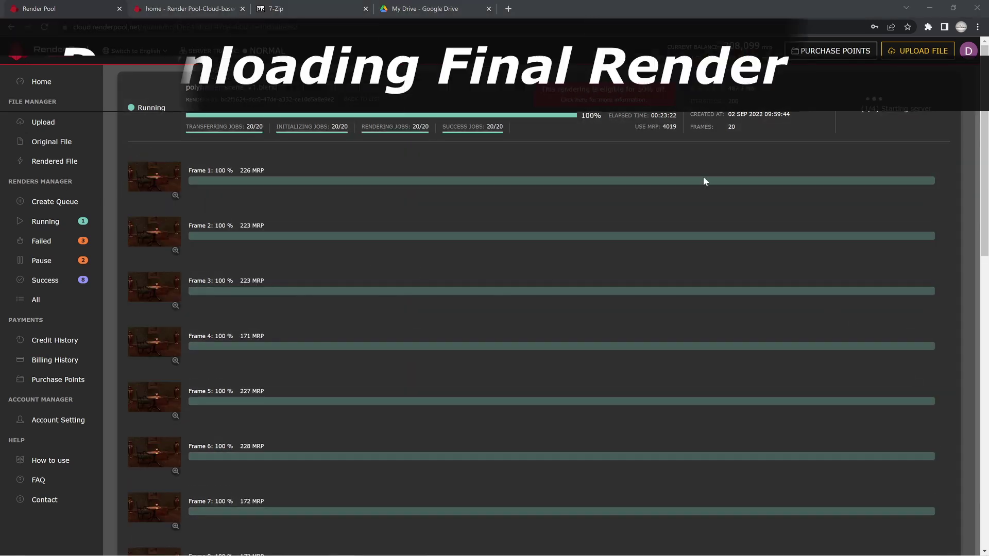
{"action": "scroll", "coordinate": [382, 205], "scroll_direction": "down", "scroll_amount": 5}
{"action": "scroll", "coordinate": [346, 195], "scroll_direction": "up", "scroll_amount": 5}
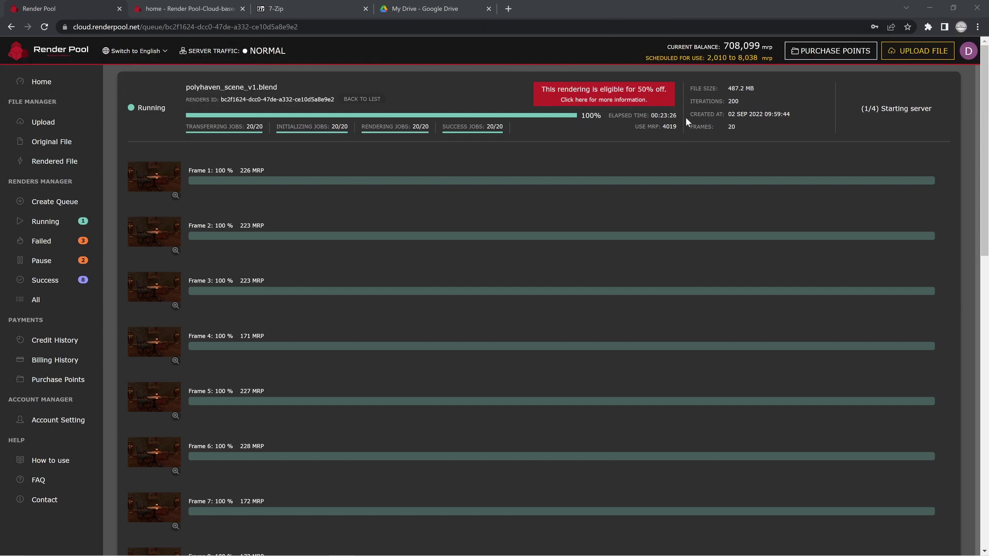
{"action": "left_click_drag", "start_coordinate": [681, 125], "coordinate": [558, 143]}
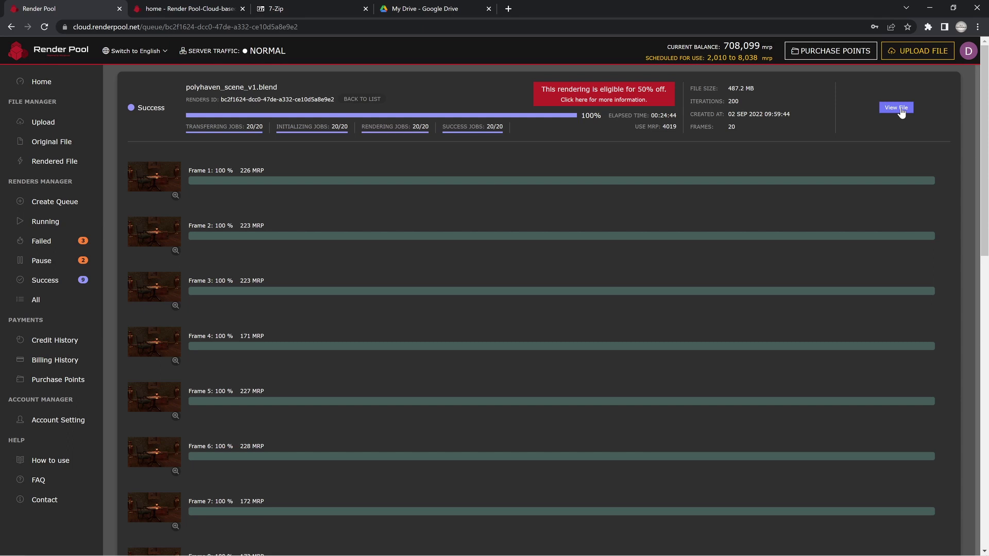
Step: Download polyhaven_scene_v1_rendered.zip from the job's file details and open it
{"action": "left_click", "coordinate": [896, 107]}
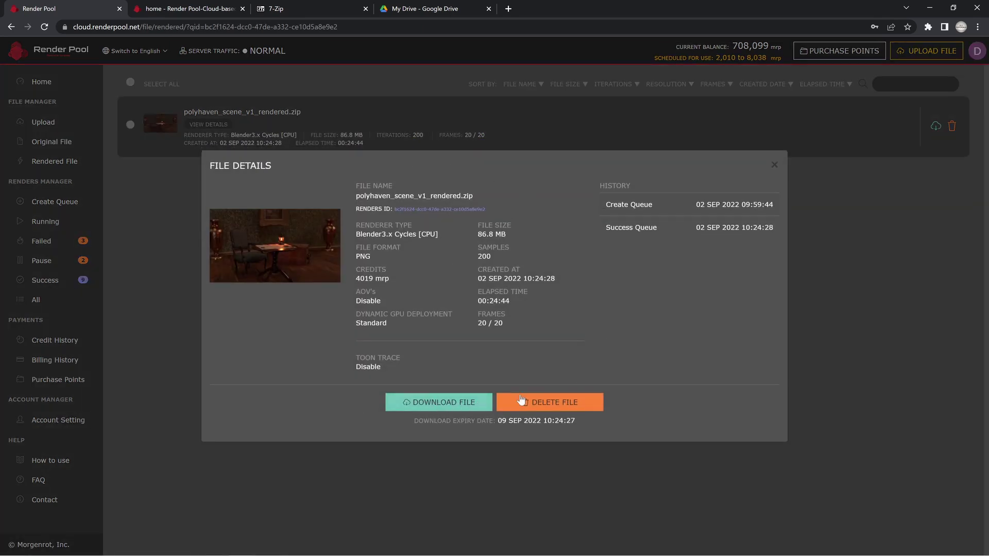
{"action": "left_click", "coordinate": [420, 412]}
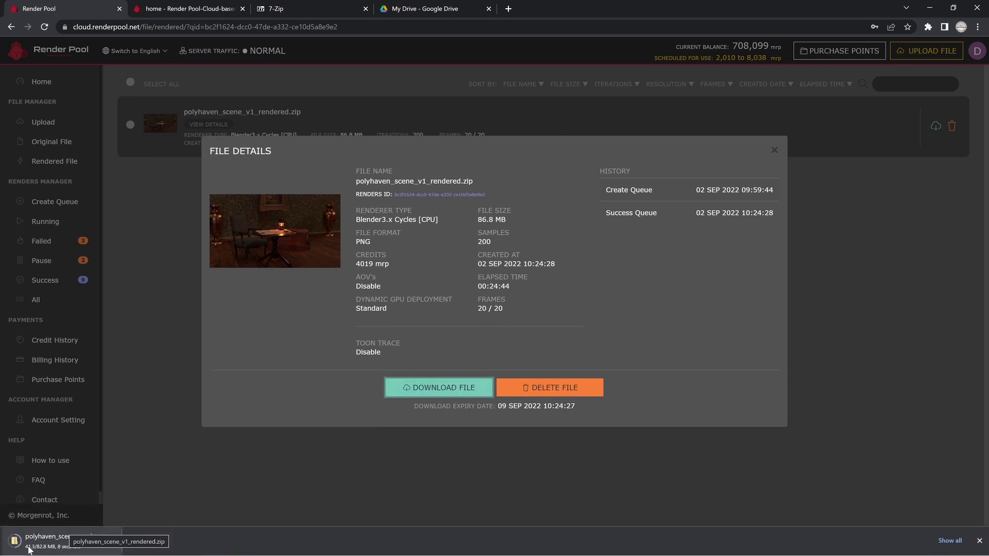
{"action": "left_click", "coordinate": [41, 548]}
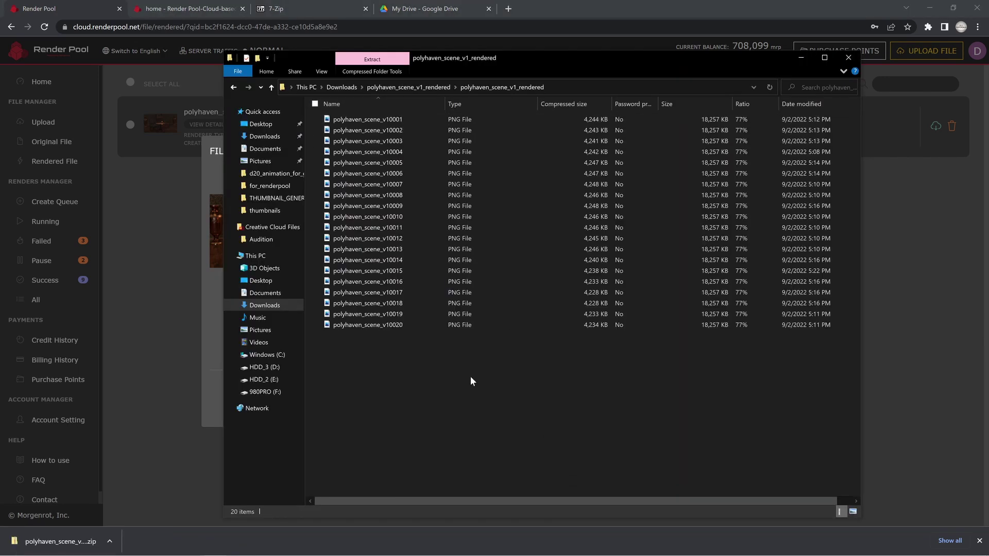
Step: Widen the Name column and open frame polyhaven_scene_v10011 in the image viewer
{"action": "left_click_drag", "start_coordinate": [445, 104], "coordinate": [503, 104]}
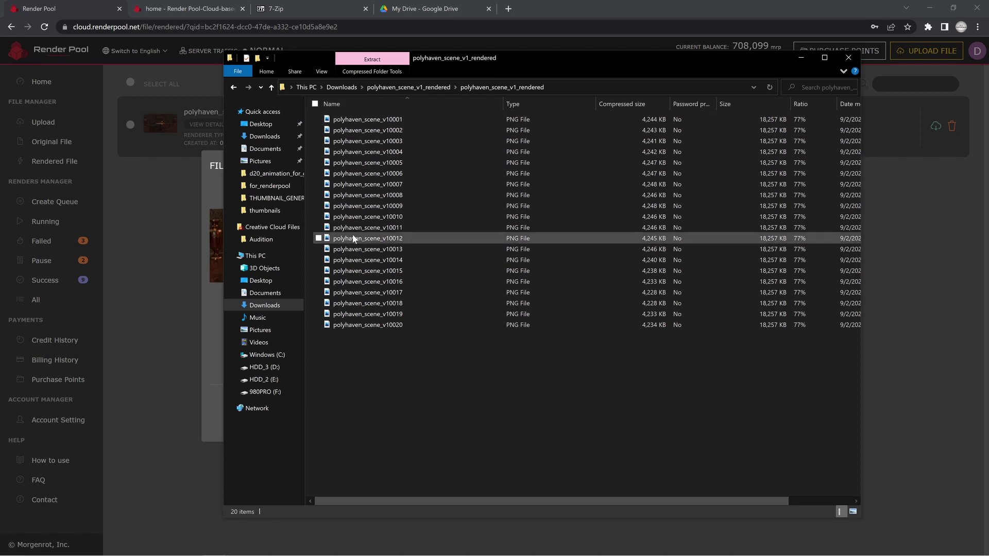
{"action": "double_click", "coordinate": [368, 227]}
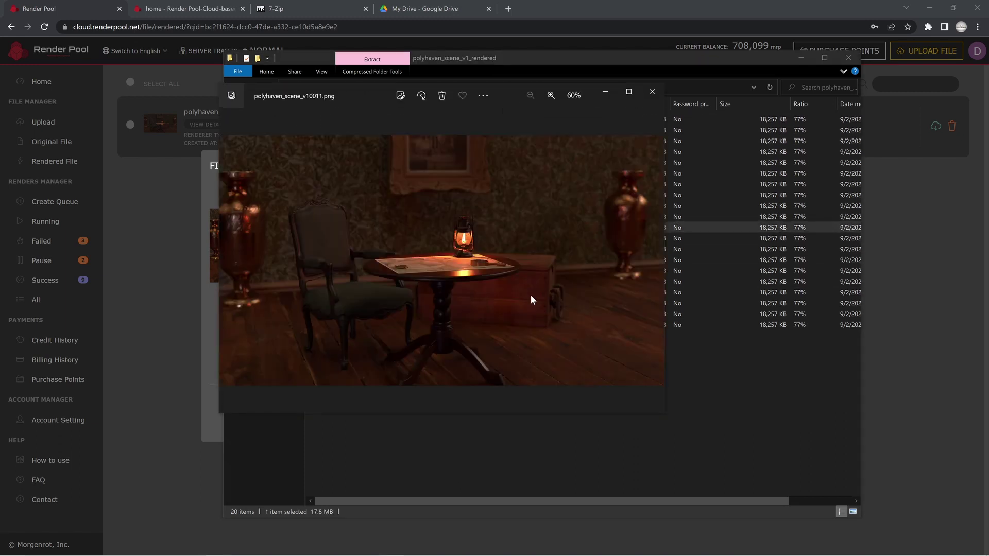